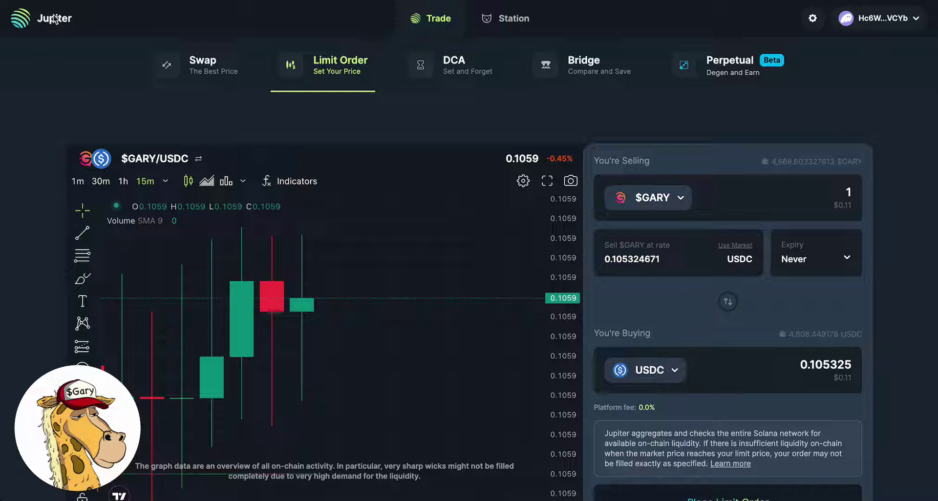
# Step: Reload jup.ag with the other wallet, showing a 250 $GARY balance and the Place Limit Order button
pyautogui.press('F5')
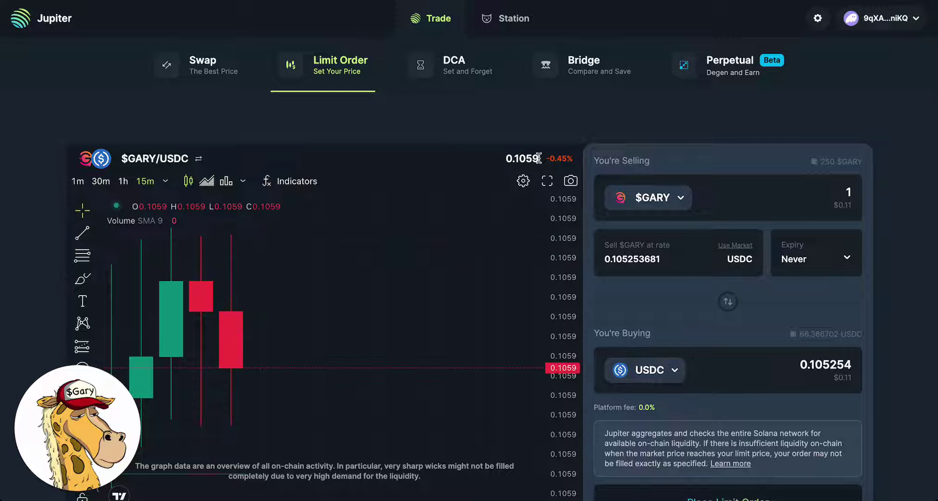
pyautogui.scroll(-2, 703, 120)
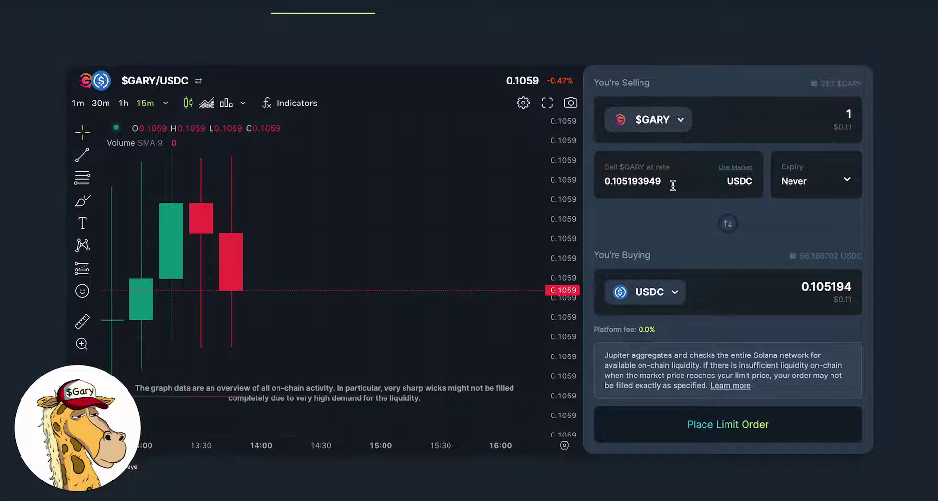
# Step: Set the sell order to 100 $GARY at a rate of 1 USDC, expiry Never, receiving 100 USDC
pyautogui.moveTo(672, 185); pyautogui.dragTo(595, 186)
pyautogui.write('1')
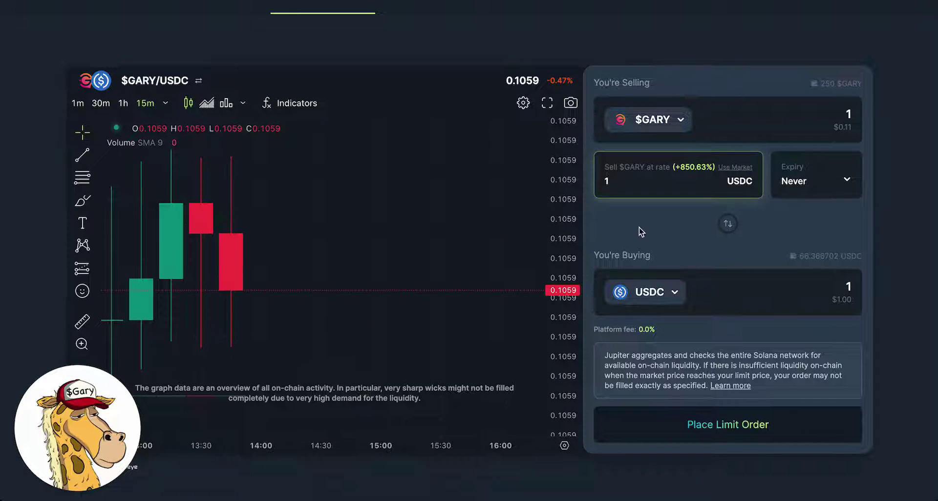
pyautogui.click(639, 227)
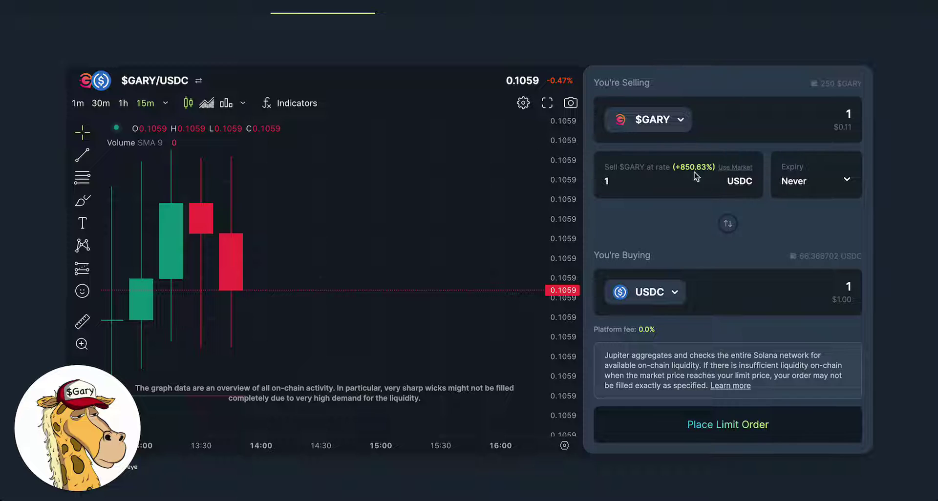
pyautogui.click(809, 190)
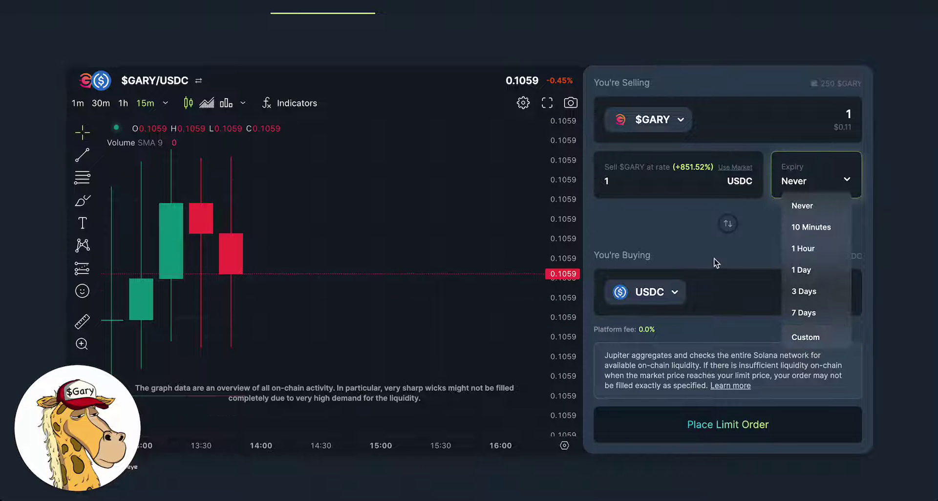
pyautogui.click(657, 229)
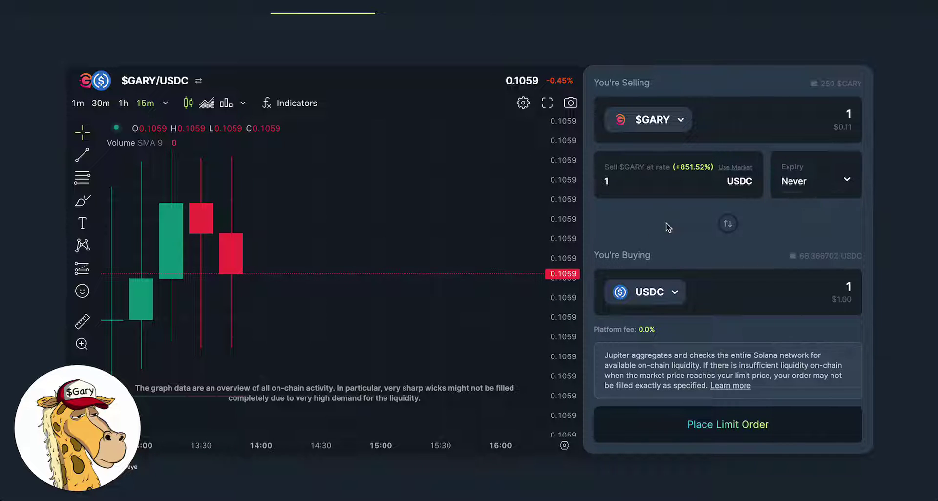
pyautogui.doubleClick(848, 115)
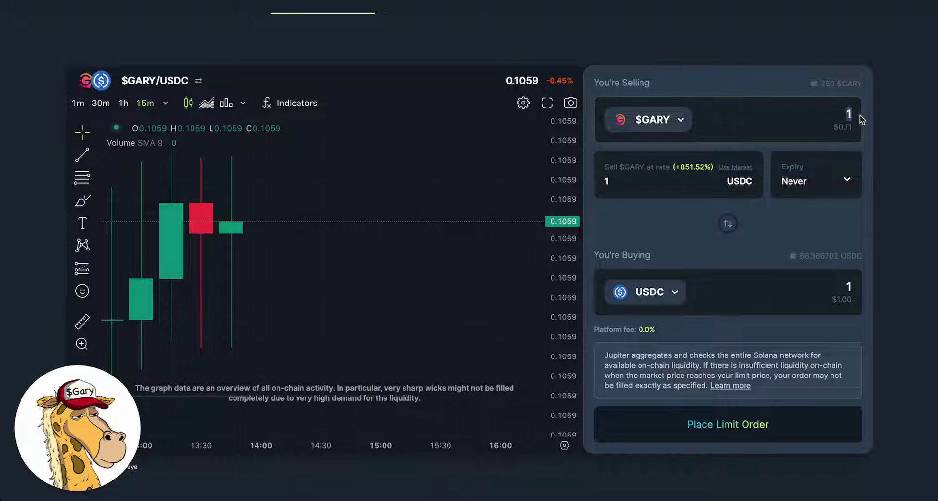
pyautogui.write('100')
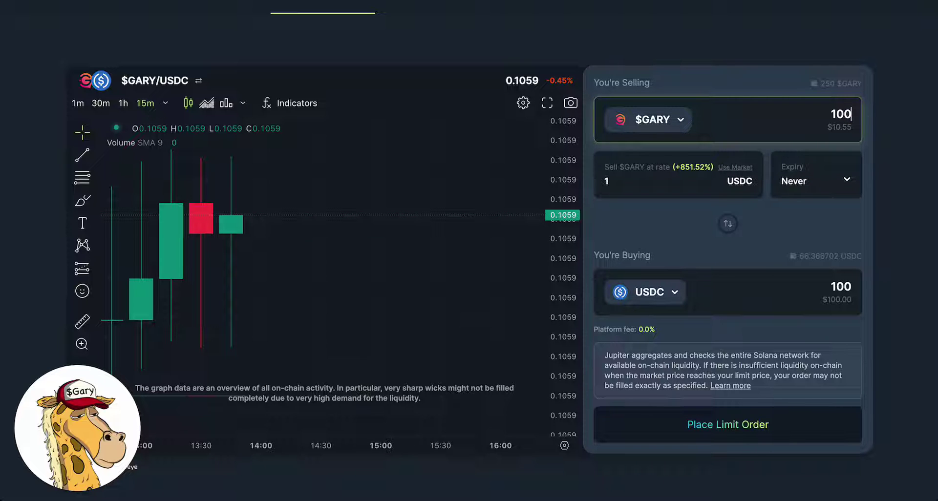
pyautogui.click(701, 239)
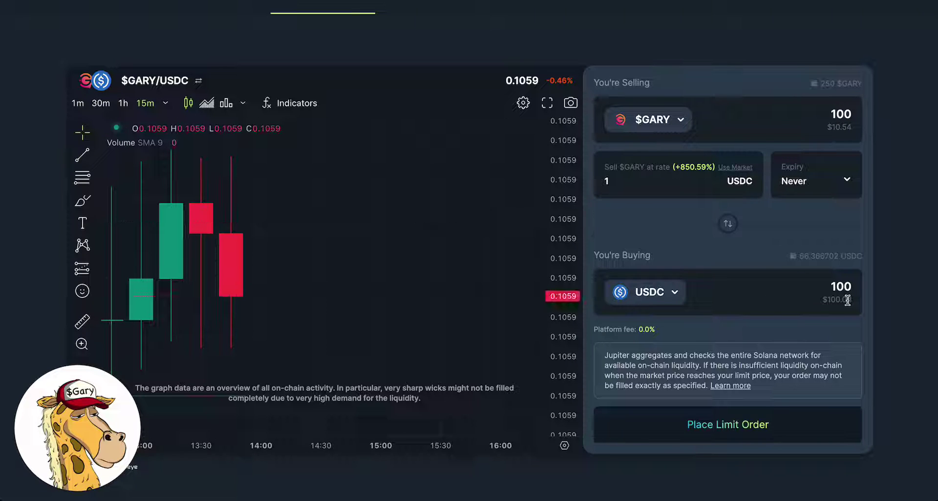
# Step: Place the 100 $GARY sell order at 1 USDC and approve it in the wallet
pyautogui.click(742, 432)
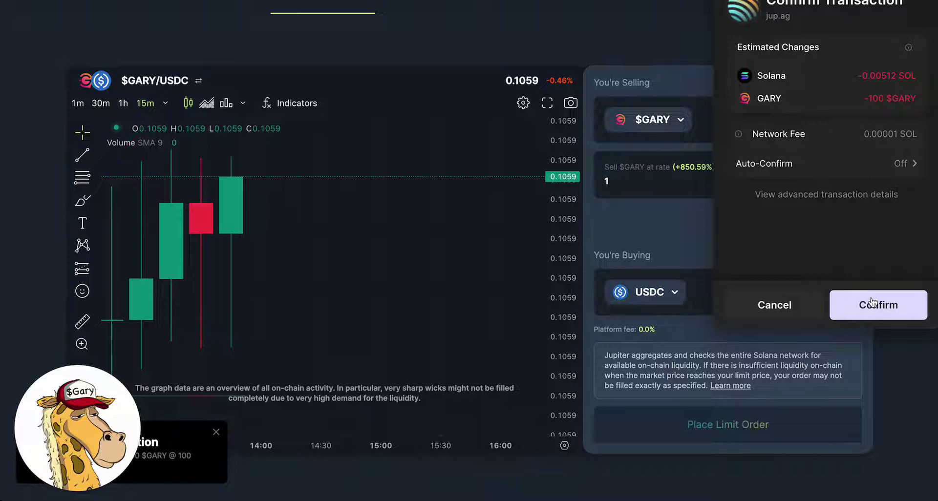
pyautogui.click(873, 303)
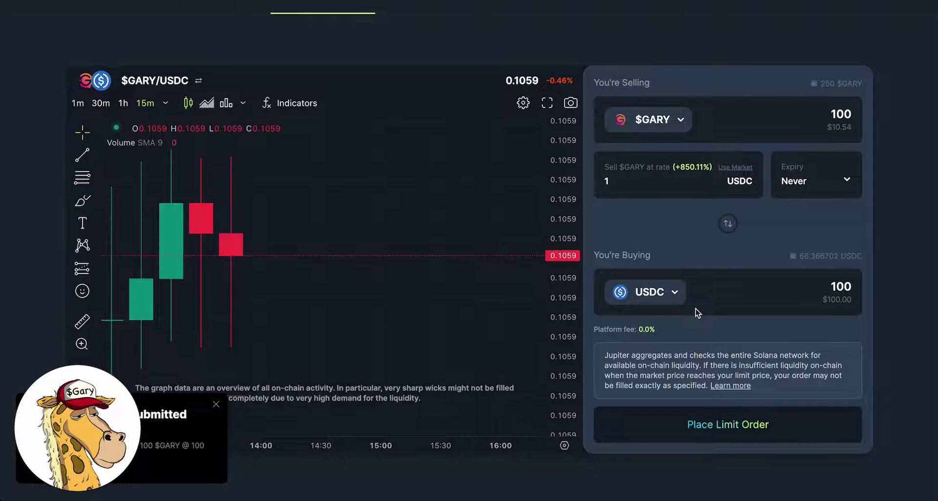
pyautogui.scroll(-6, 698, 312)
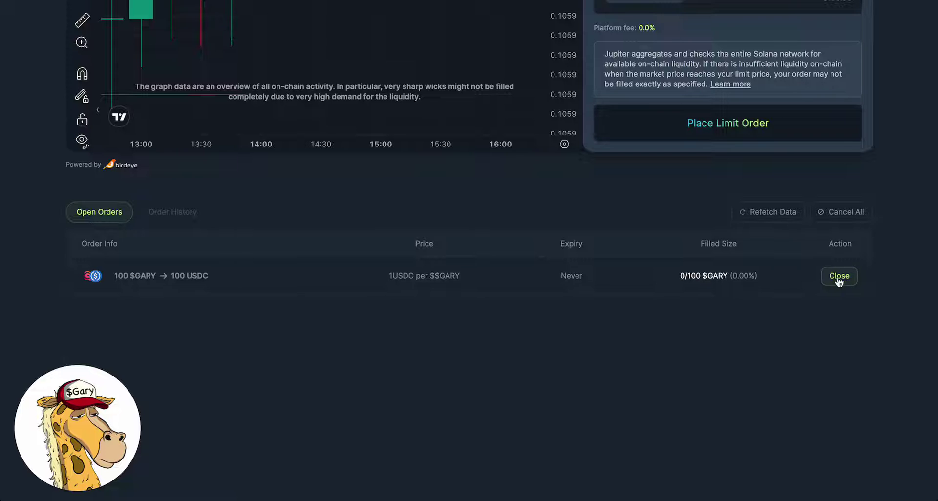
# Step: Close the open 100 $GARY → 100 USDC order, approving the cancellation in the wallet
pyautogui.scroll(5, 778, 278)
pyautogui.scroll(2, 778, 278)
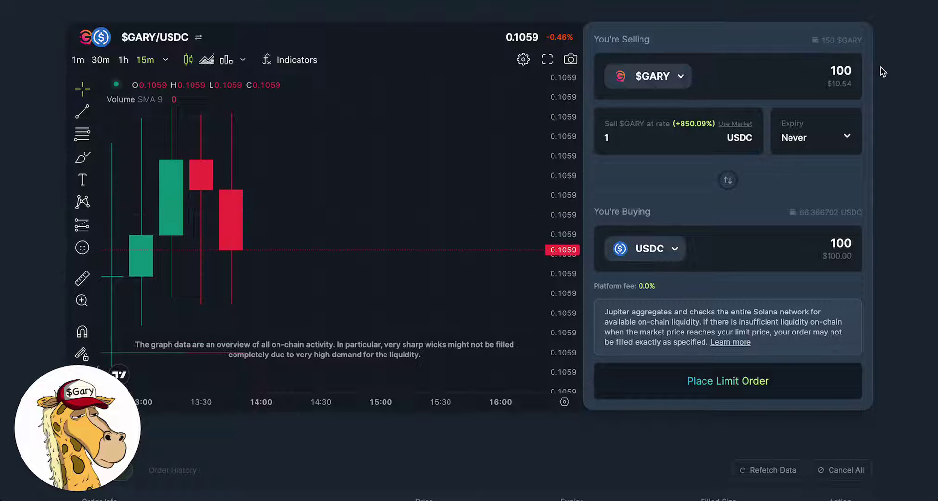
pyautogui.scroll(-5, 880, 69)
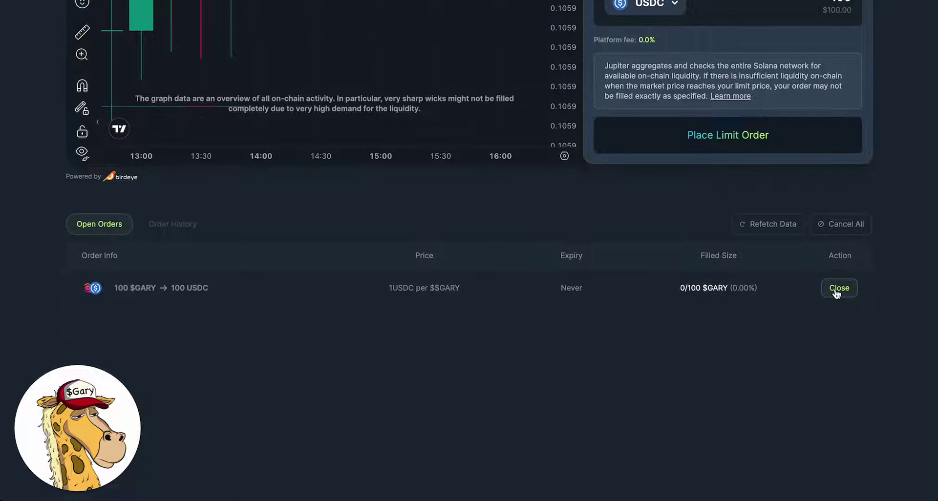
pyautogui.click(835, 289)
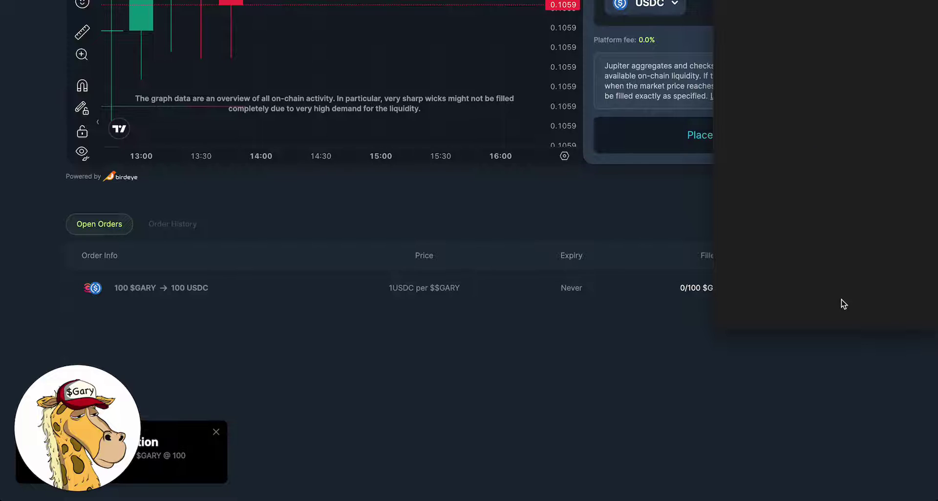
pyautogui.click(883, 308)
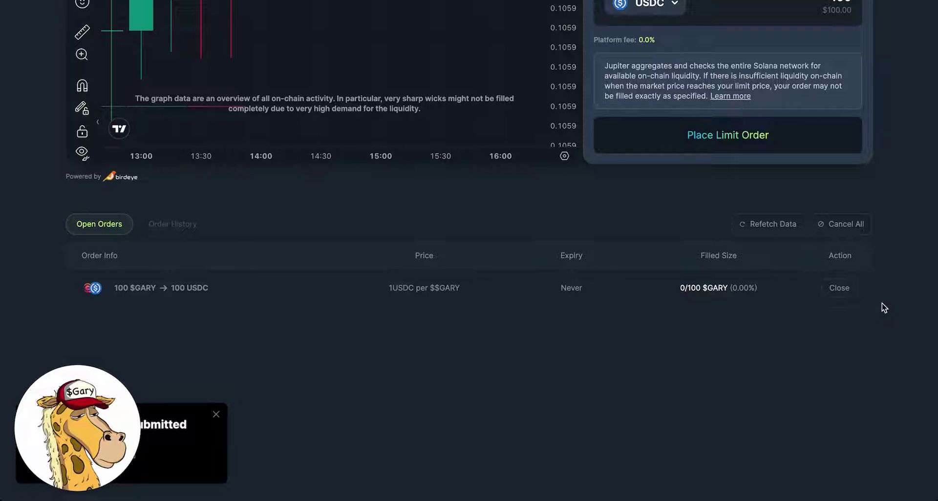
pyautogui.scroll(4, 862, 291)
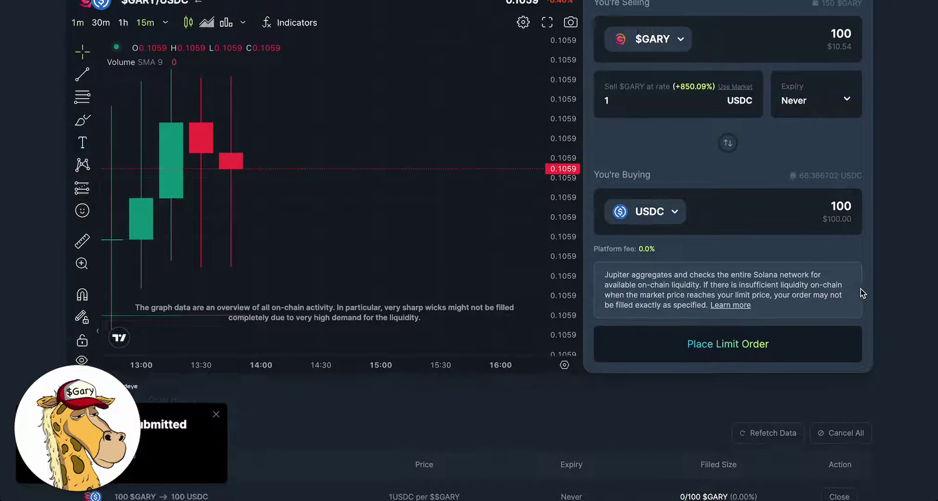
pyautogui.scroll(3, 862, 293)
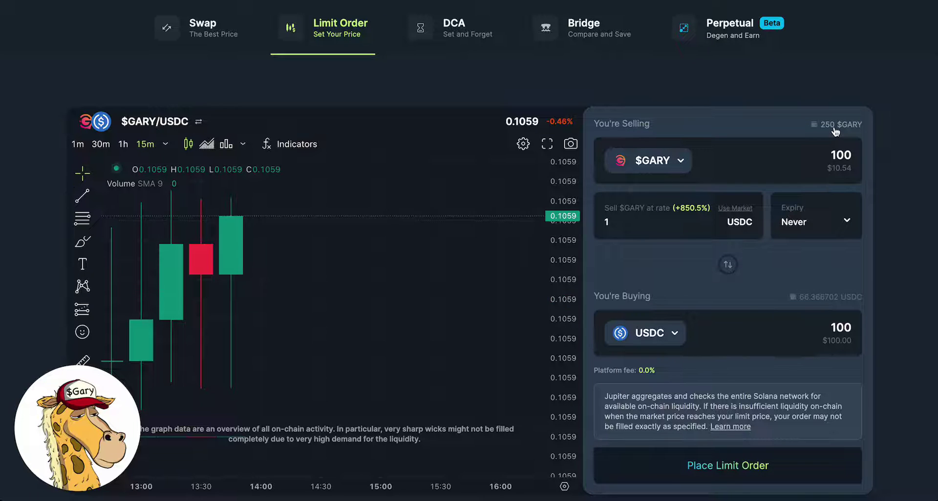
pyautogui.scroll(-4, 837, 135)
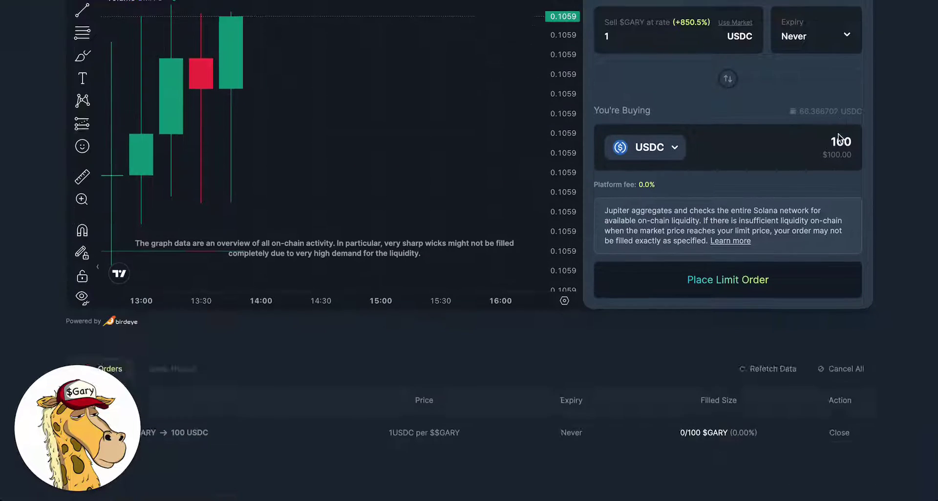
pyautogui.scroll(-2, 838, 138)
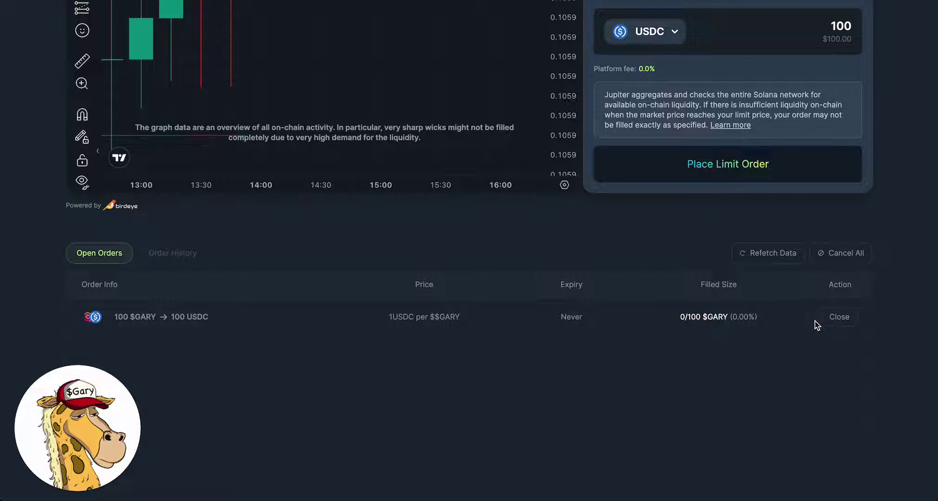
pyautogui.click(762, 258)
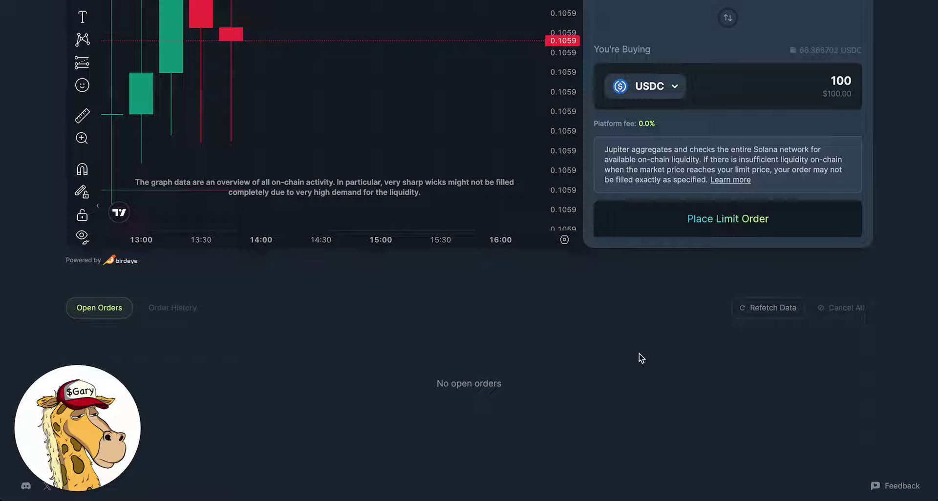
pyautogui.scroll(5, 906, 258)
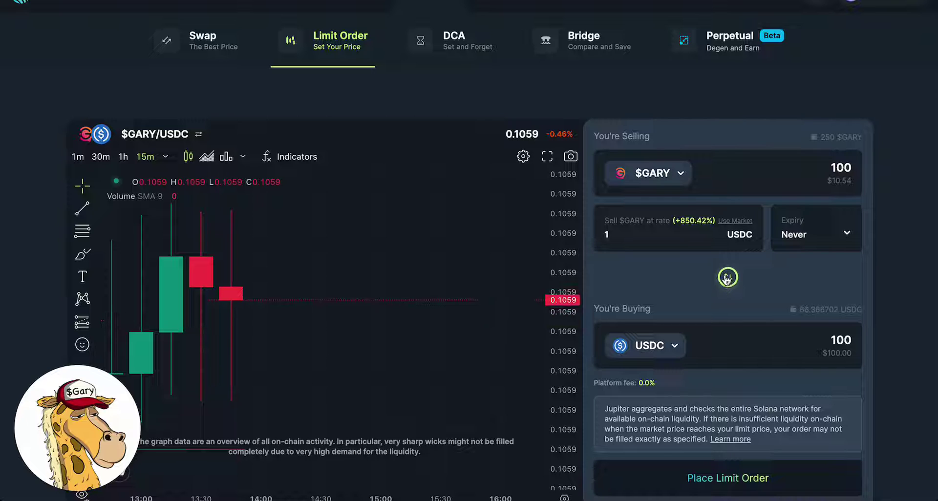
# Step: Reverse the order to buy $GARY, spending 50 USDC at a rate of 0.05 for 1,000 $GARY
pyautogui.click(727, 278)
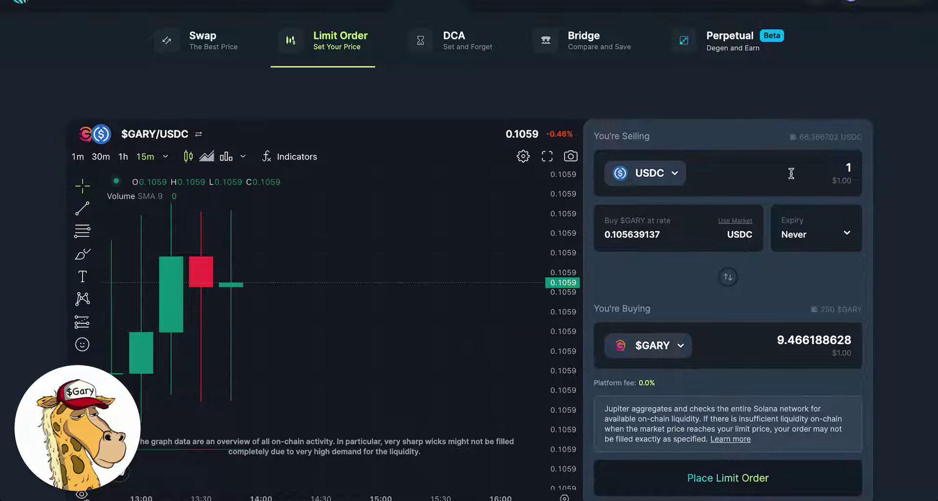
pyautogui.click(849, 170)
pyautogui.press('BackSpace')
pyautogui.write('50')
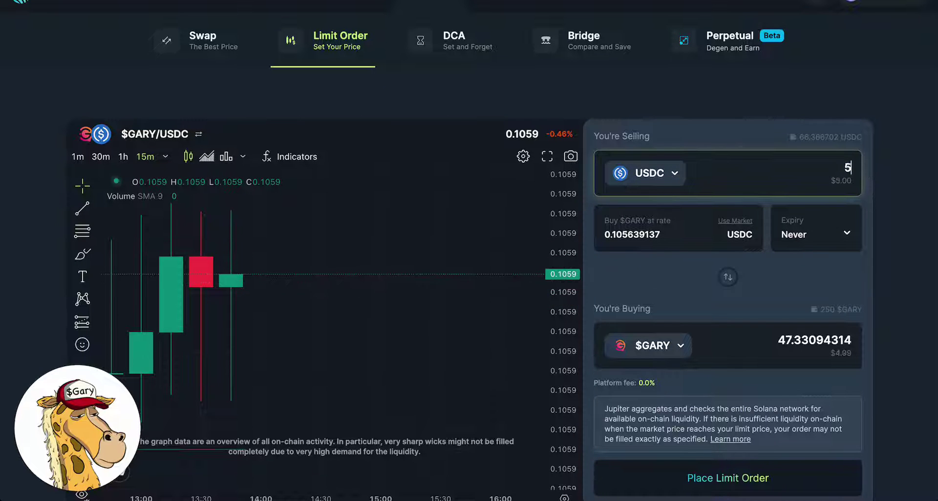
pyautogui.doubleClick(668, 232)
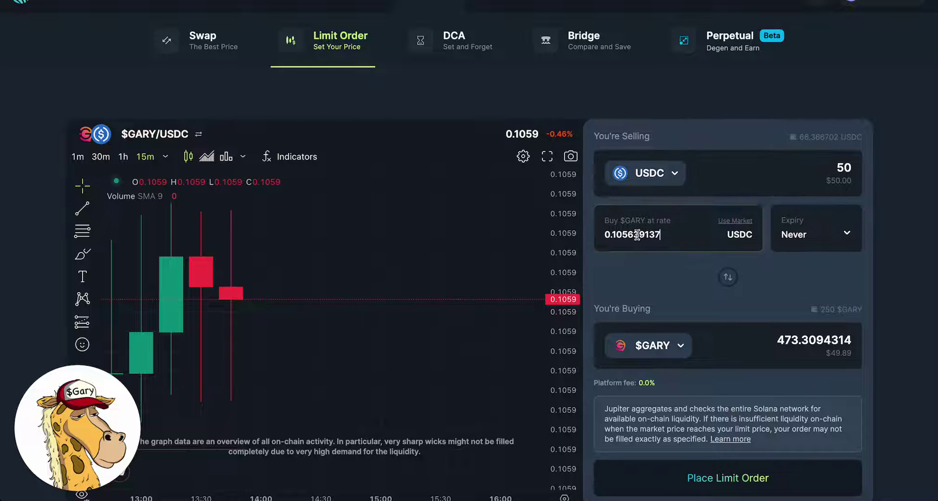
pyautogui.click(849, 342)
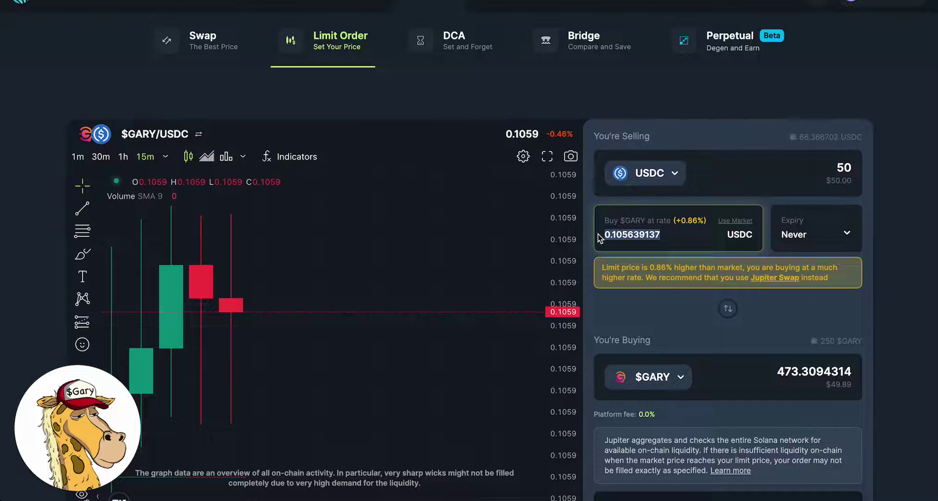
pyautogui.write('0.05')
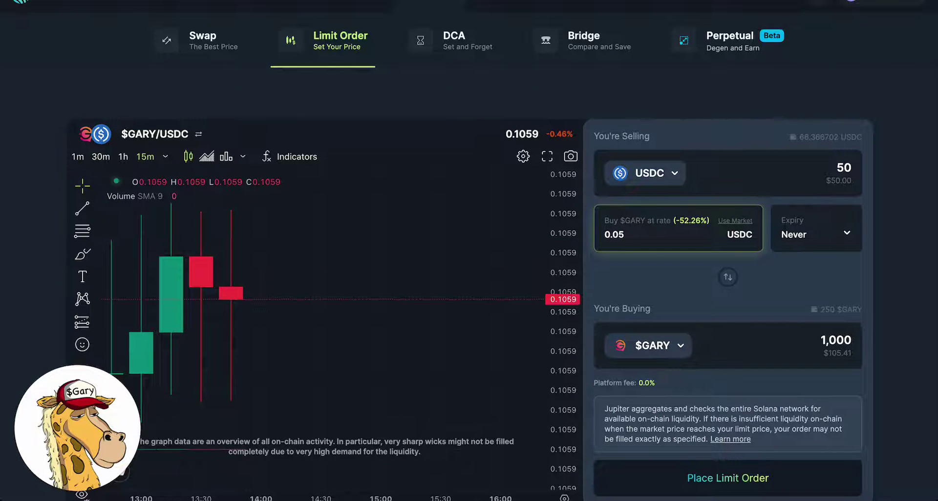
pyautogui.scroll(-1, 847, 330)
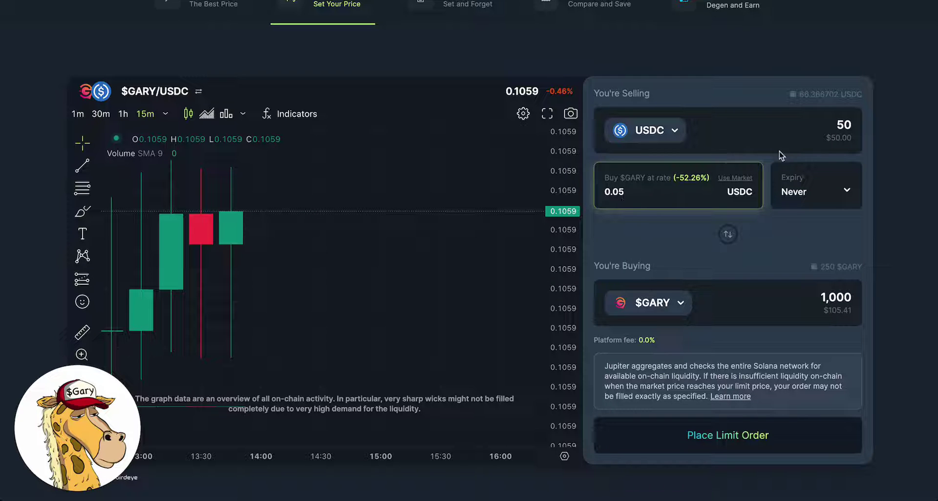
pyautogui.click(822, 196)
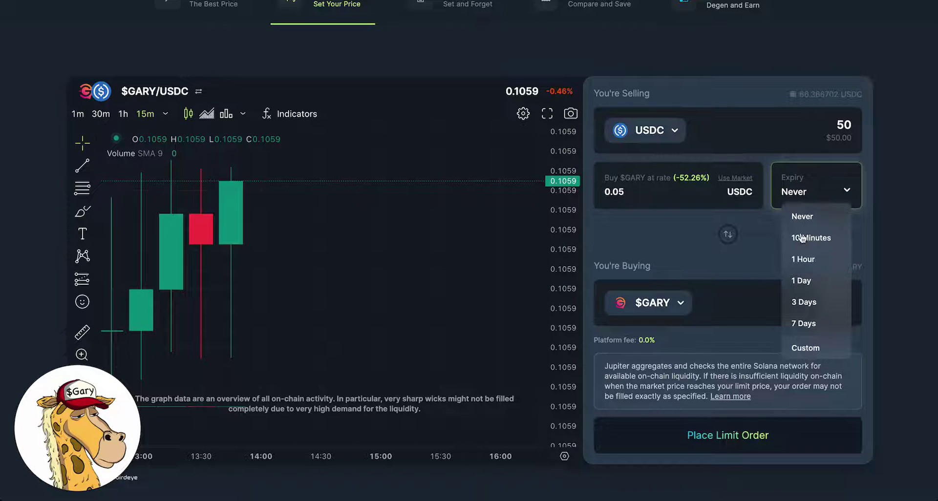
pyautogui.click(805, 347)
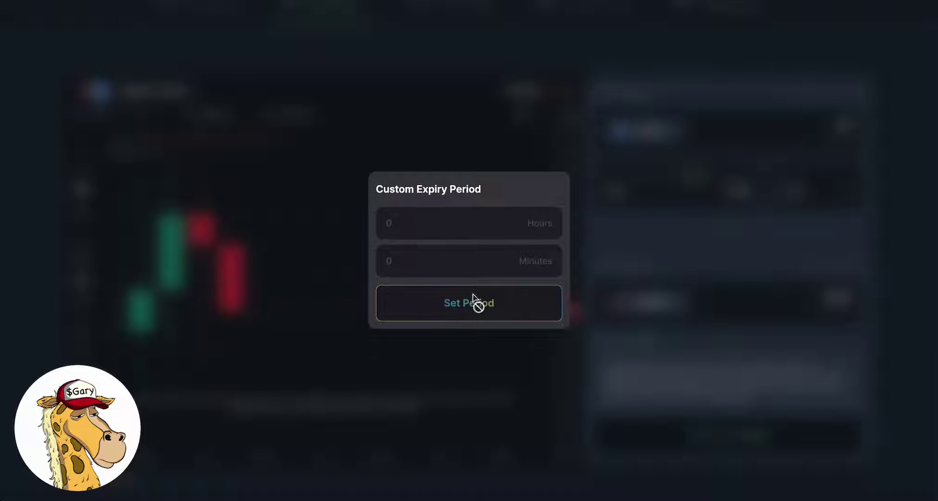
pyautogui.click(732, 261)
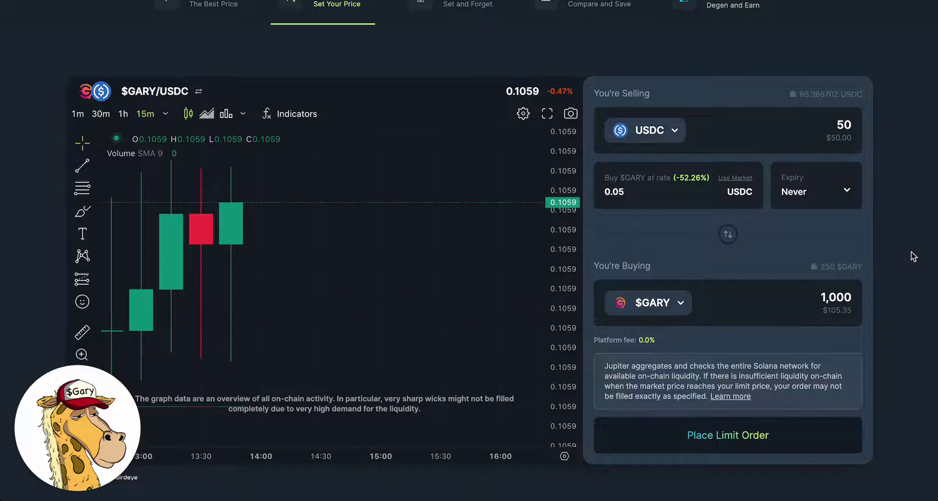
pyautogui.scroll(1, 910, 254)
pyautogui.scroll(-1, 910, 254)
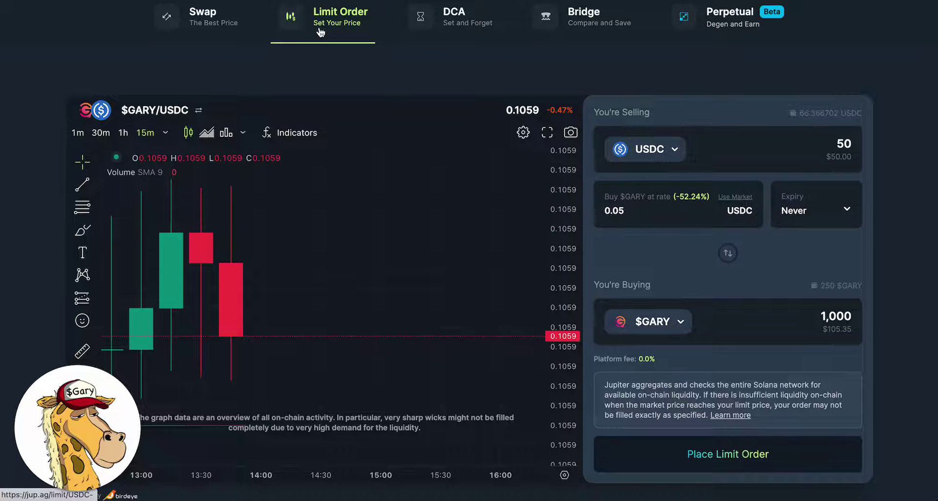
pyautogui.scroll(1, 762, 85)
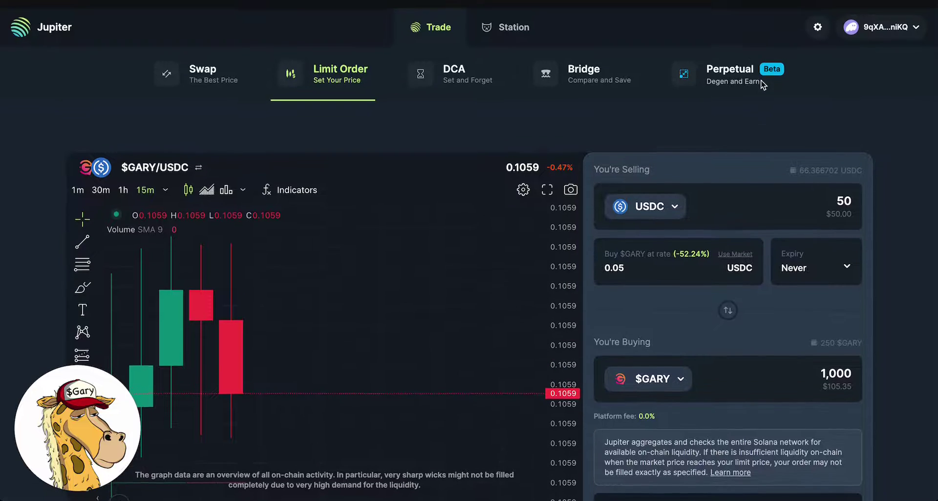
pyautogui.scroll(-1, 762, 85)
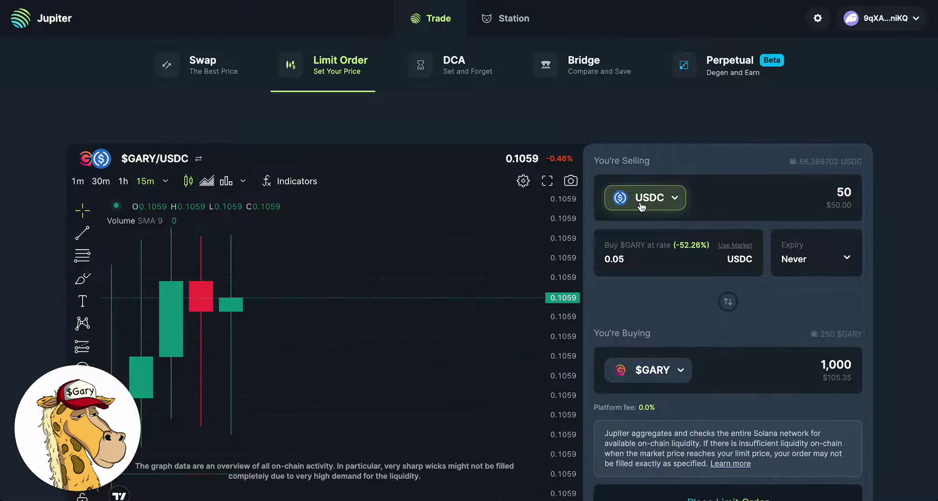
pyautogui.click(641, 207)
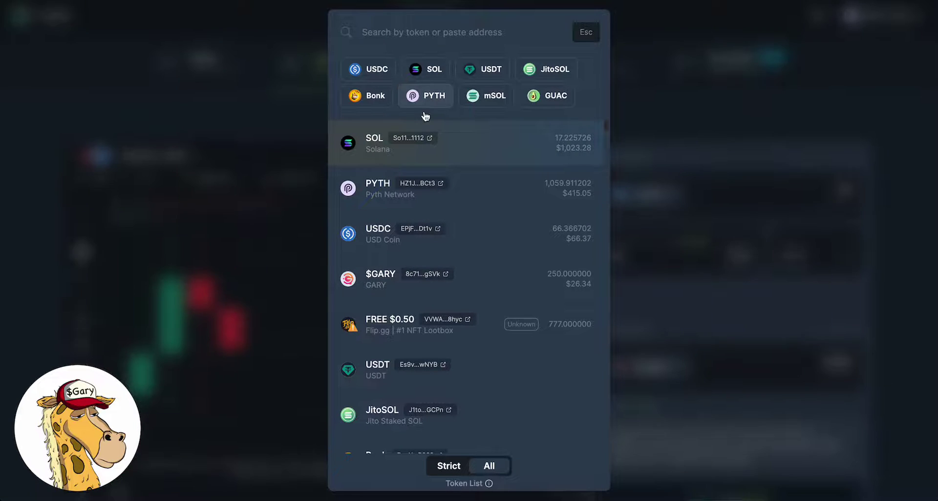
pyautogui.scroll(-5, 434, 203)
pyautogui.scroll(-10, 433, 210)
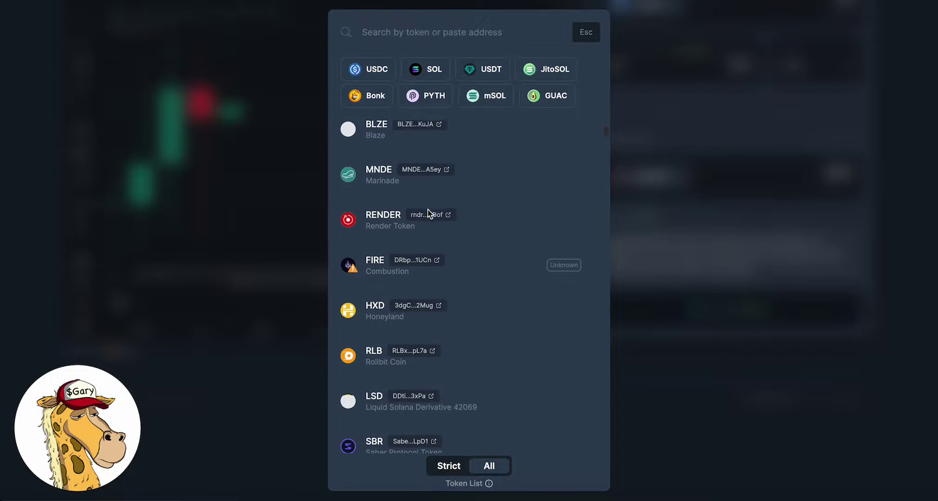
pyautogui.click(785, 233)
pyautogui.scroll(4, 785, 233)
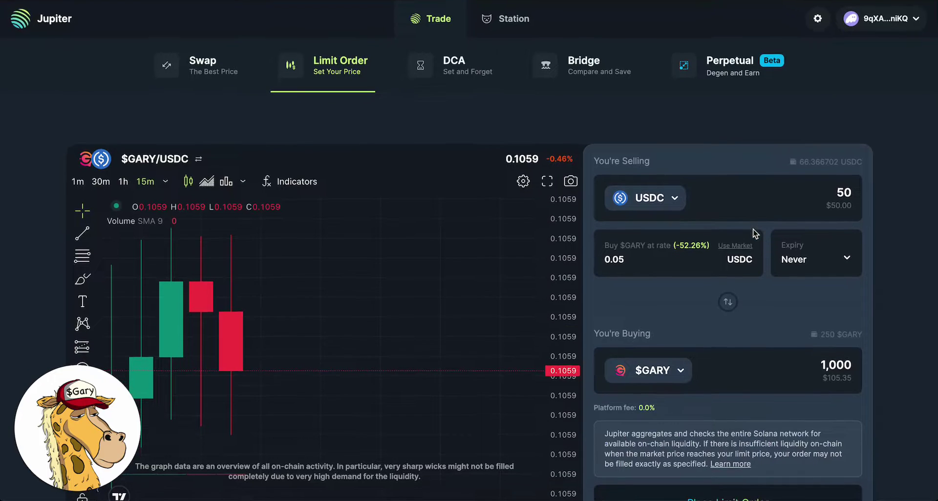